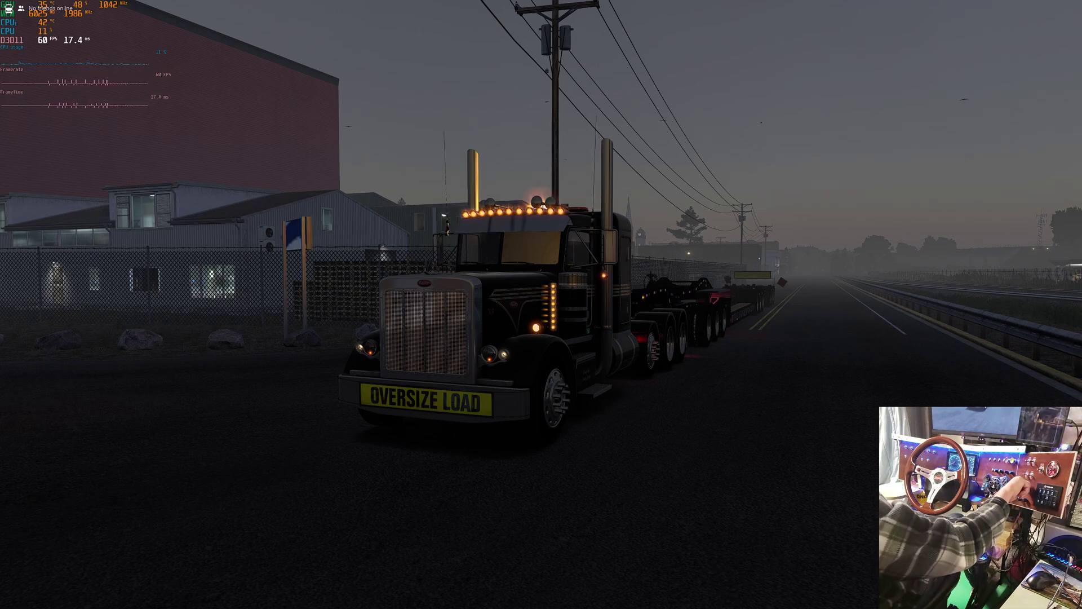
- Quicksave the game and open the Dispatcher's delivery form for the cargo market
{"action": "key", "text": "F5"}
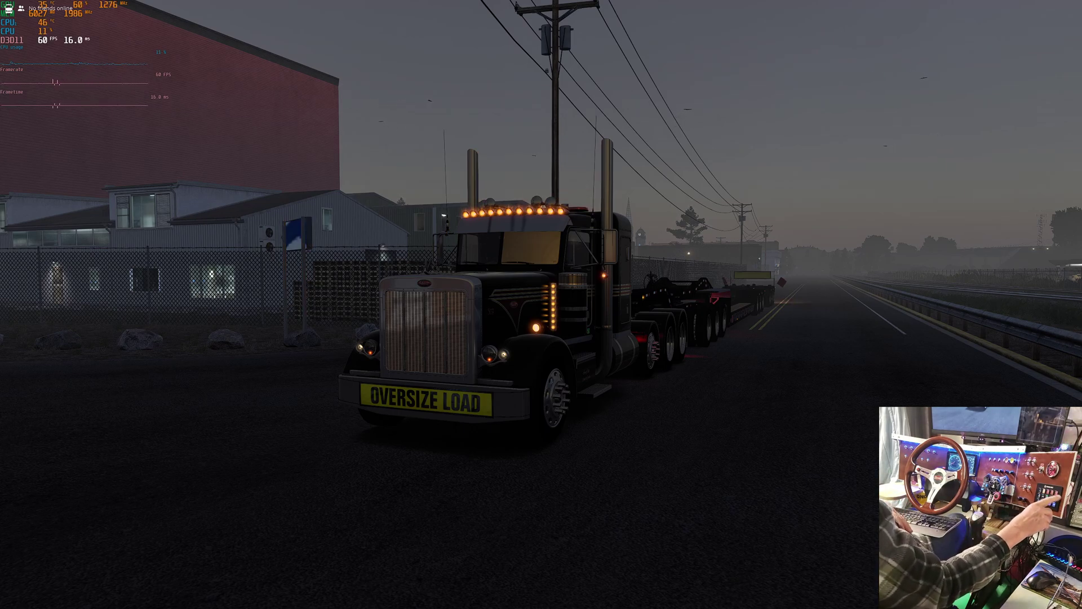
{"action": "key", "text": "shift+Tab"}
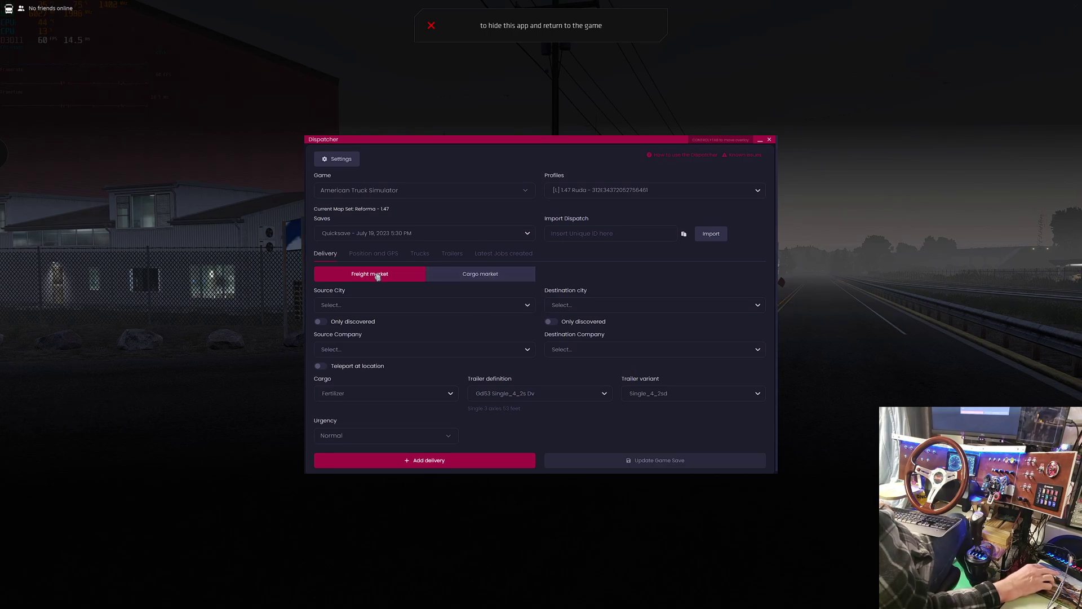
{"action": "left_click", "coordinate": [476, 277]}
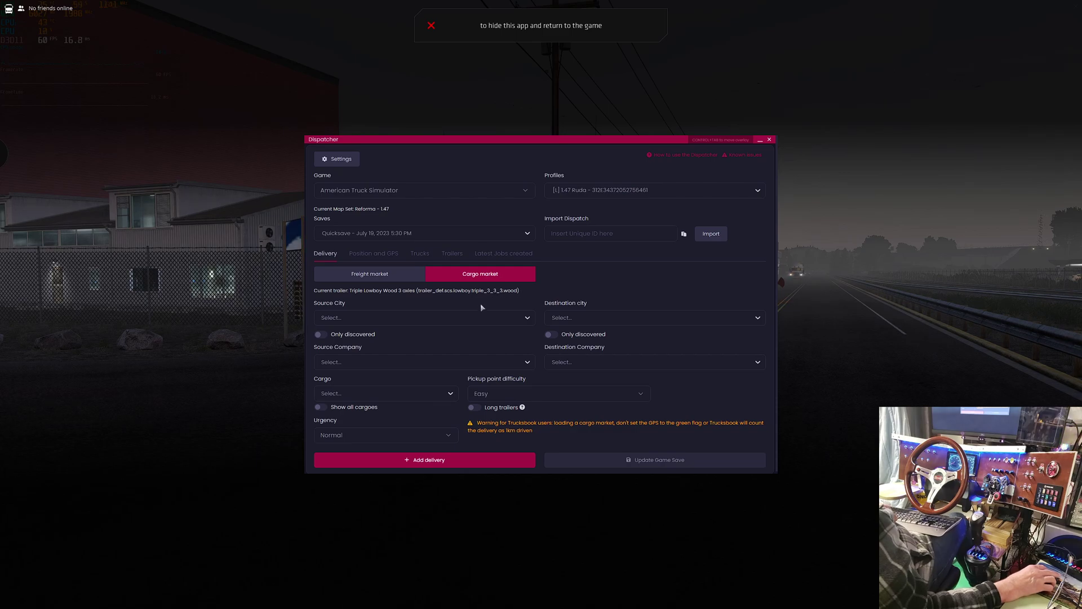
- Set the delivery's source city to The Dalles and its source company to Rail Export
{"action": "left_click", "coordinate": [412, 317]}
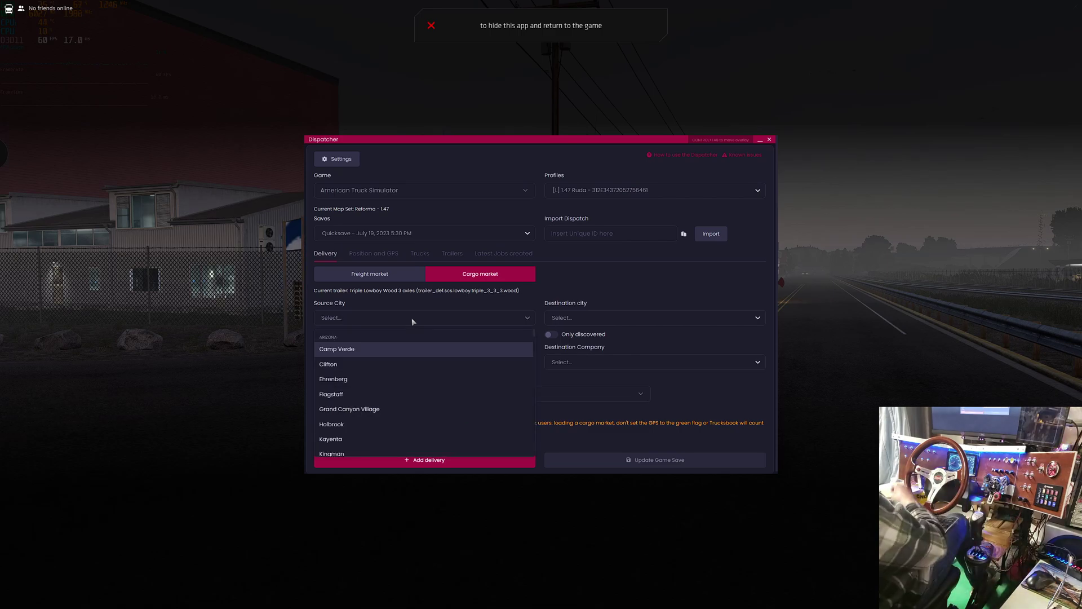
{"action": "type", "text": "The Dall"}
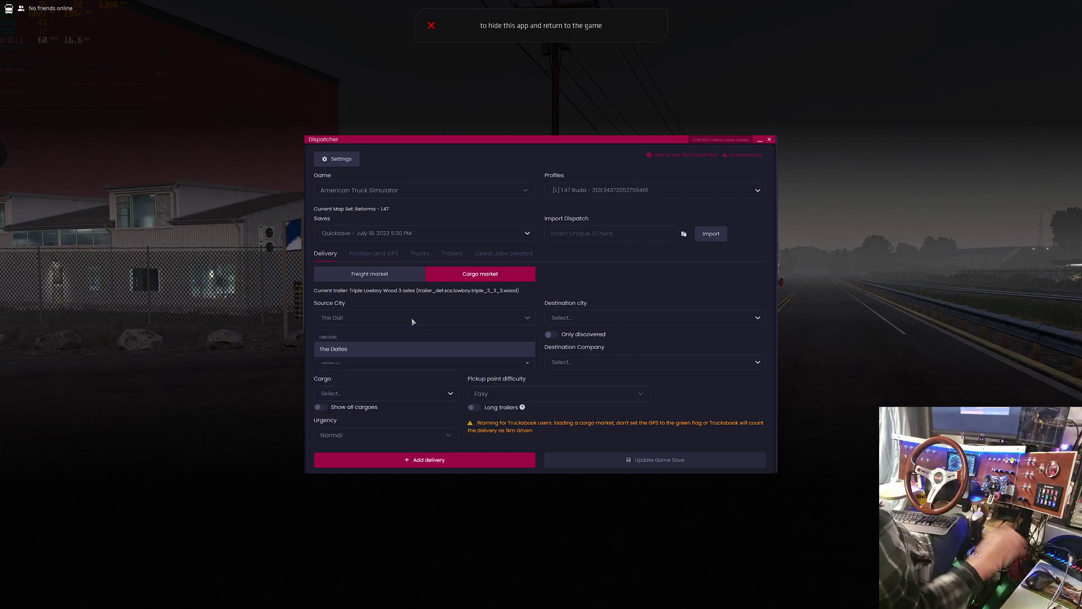
{"action": "left_click", "coordinate": [340, 349]}
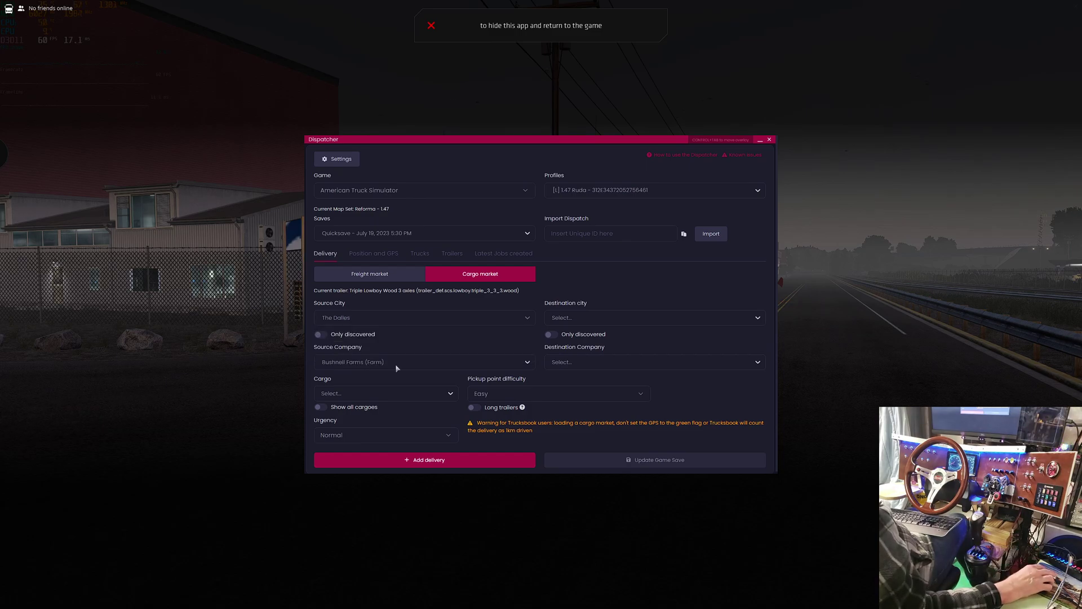
{"action": "left_click", "coordinate": [528, 363]}
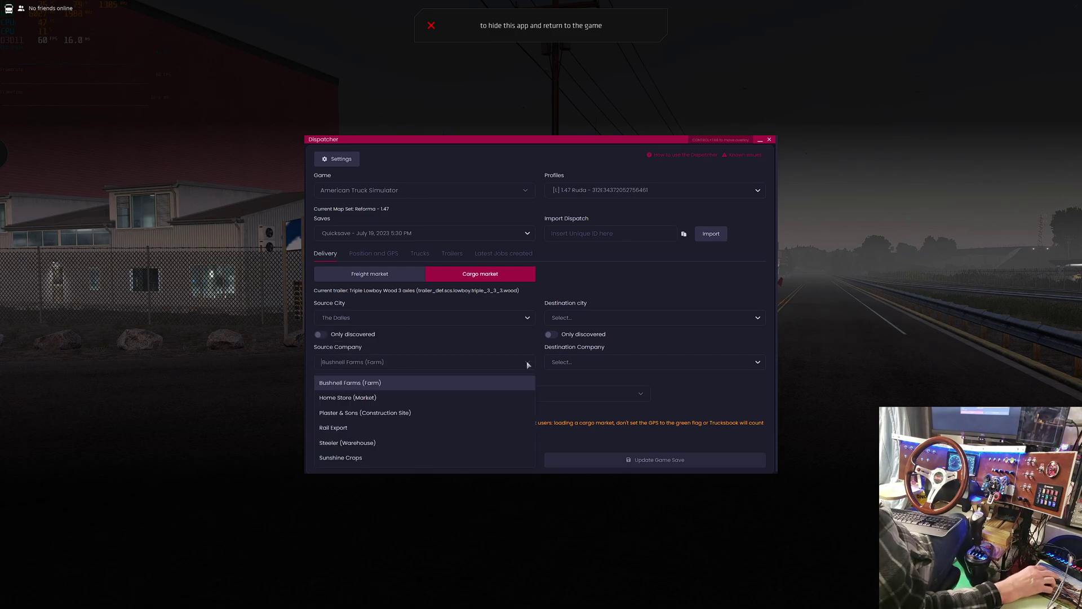
{"action": "left_click", "coordinate": [343, 428]}
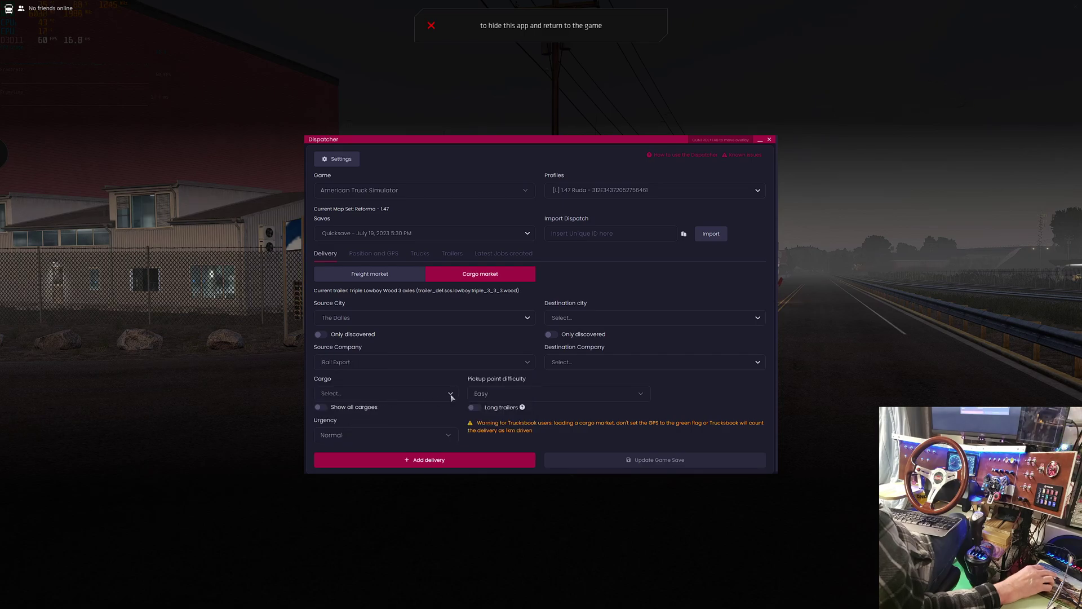
- Choose Log Stacker [H] as the cargo for the delivery
{"action": "left_click", "coordinate": [451, 396]}
{"action": "scroll", "coordinate": [356, 442], "scroll_direction": "down", "scroll_amount": 5}
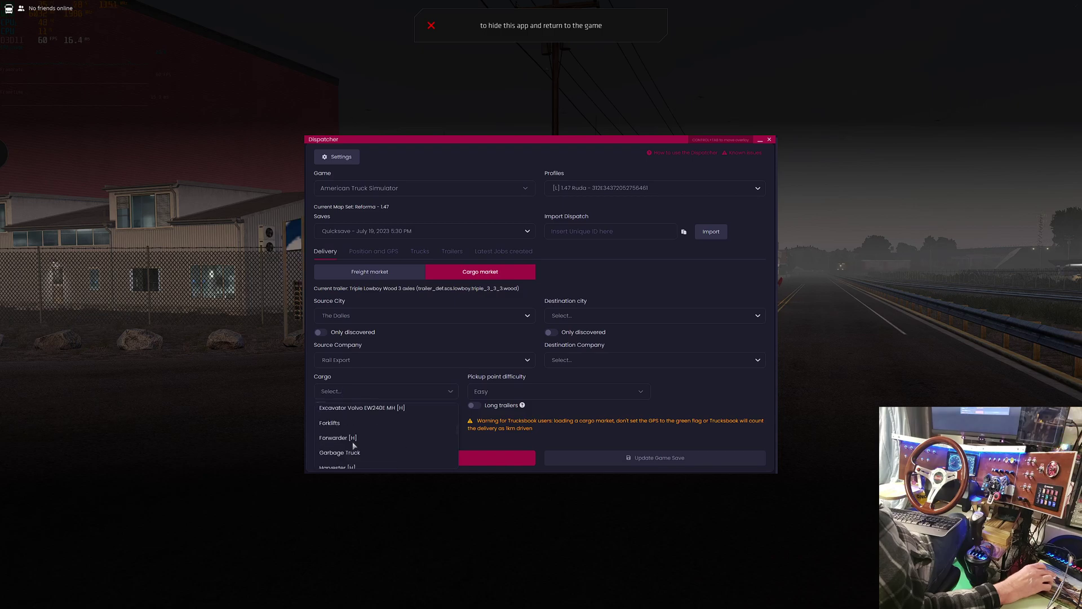
{"action": "scroll", "coordinate": [355, 442], "scroll_direction": "down", "scroll_amount": 4}
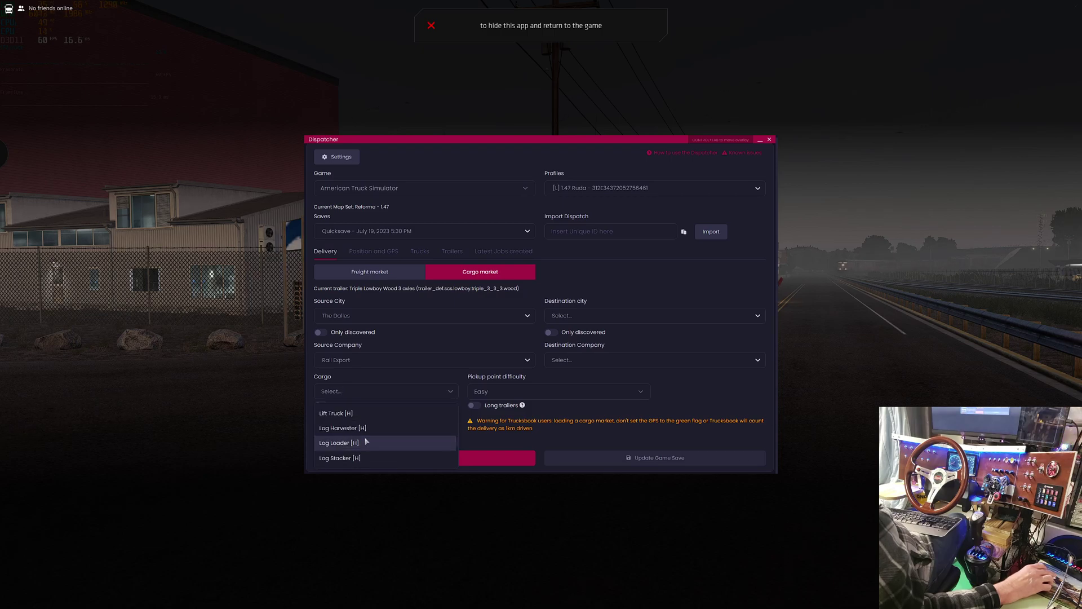
{"action": "left_click", "coordinate": [339, 458]}
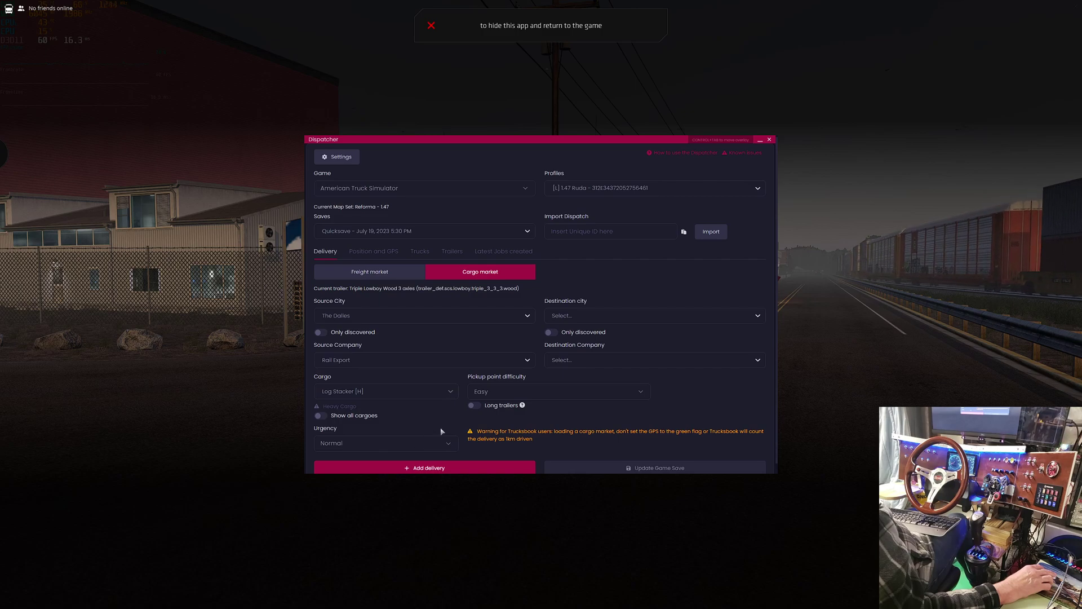
- Set the delivery's destination city to Port Angeles
{"action": "scroll", "coordinate": [441, 429], "scroll_direction": "down", "scroll_amount": 1}
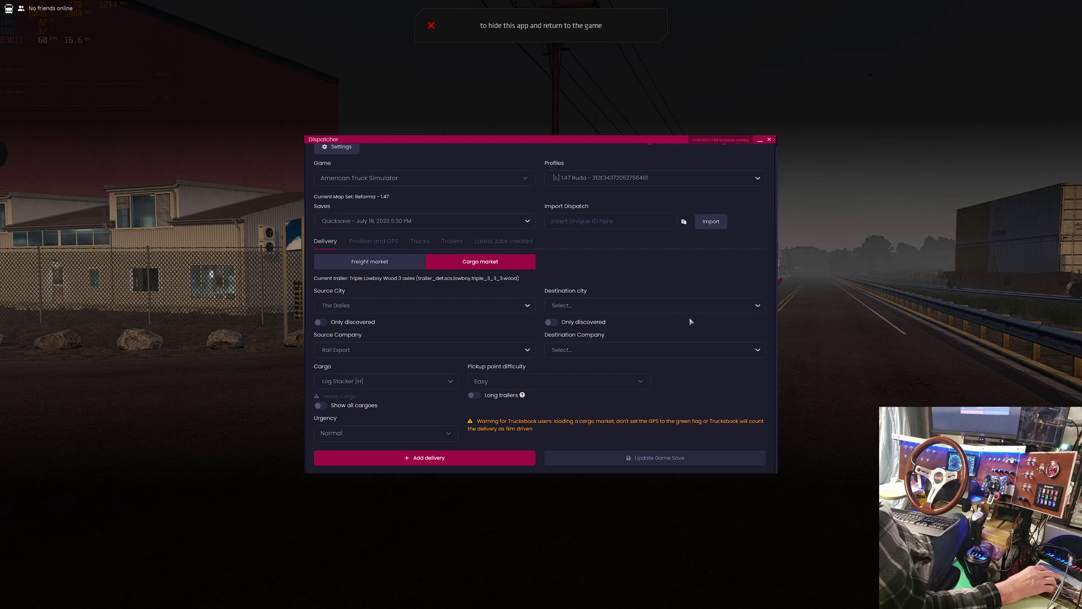
{"action": "left_click", "coordinate": [751, 308]}
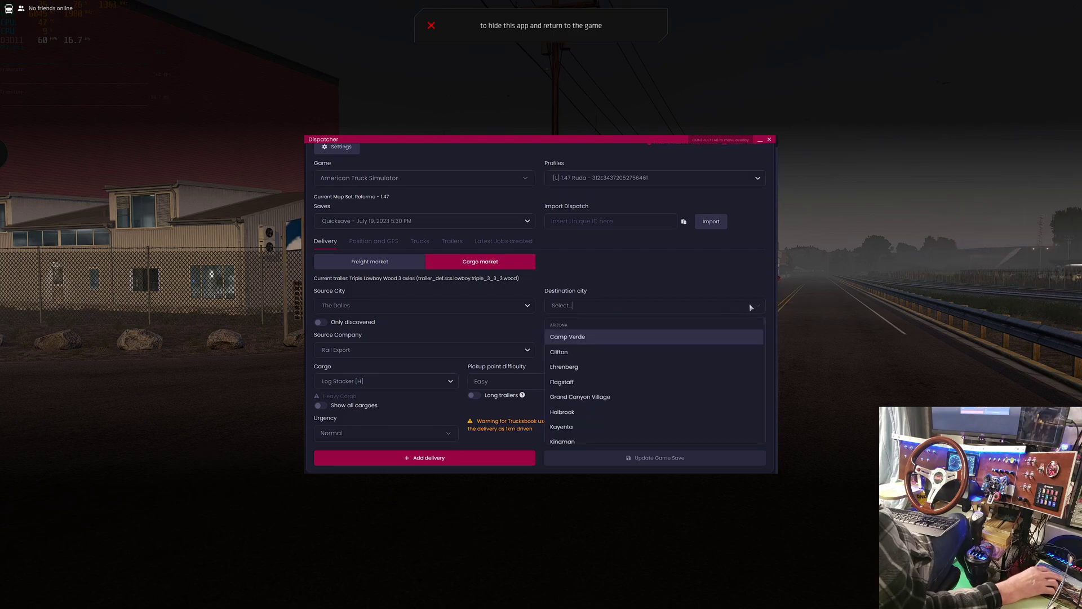
{"action": "left_click", "coordinate": [576, 305]}
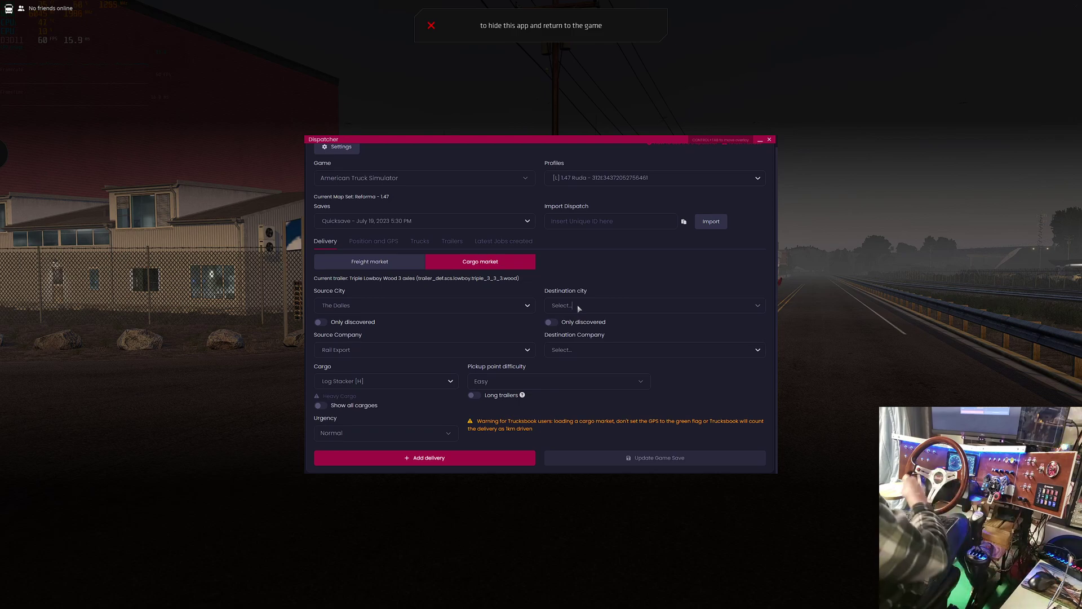
{"action": "type", "text": "Port An"}
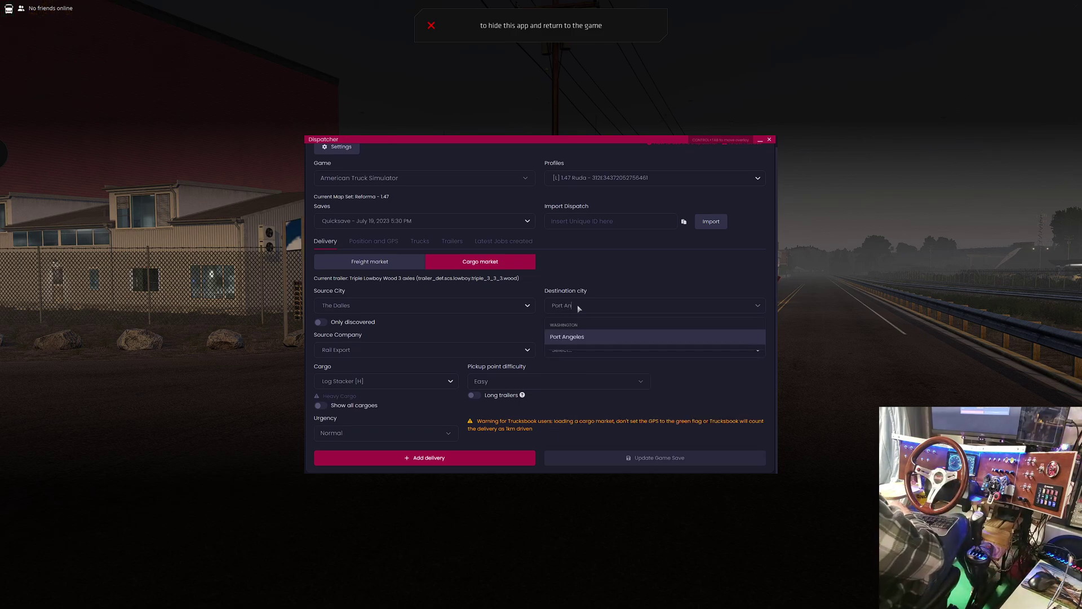
{"action": "type", "text": "gele"}
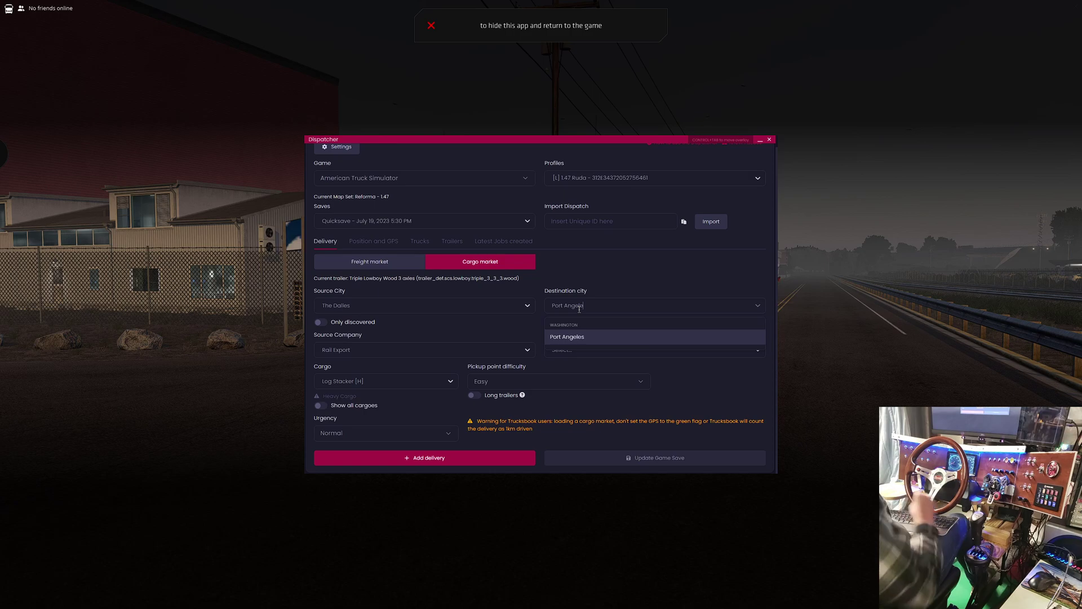
{"action": "left_click", "coordinate": [582, 340]}
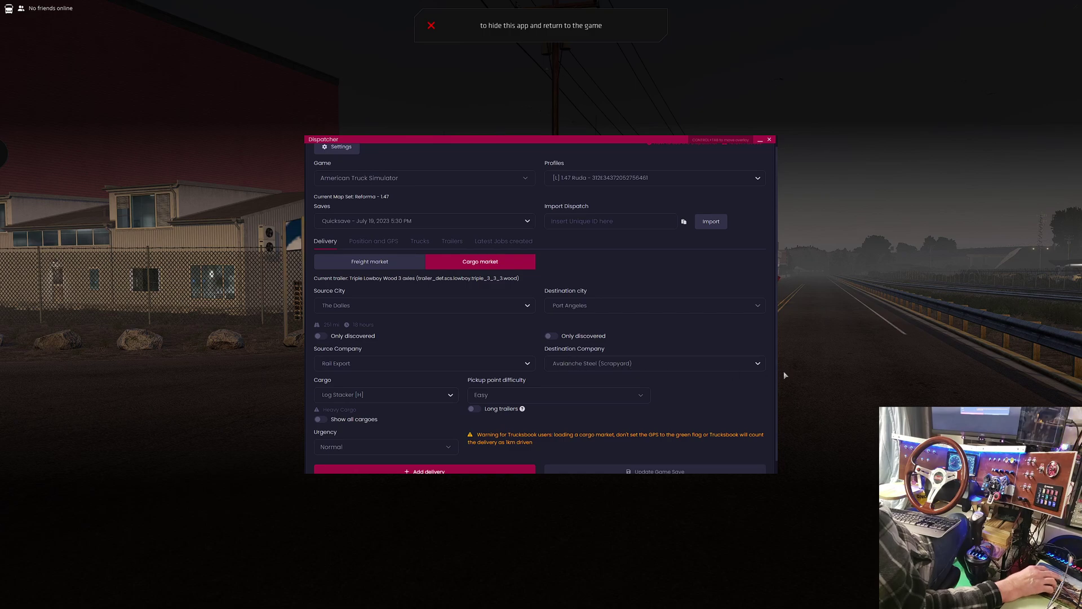
- Choose Deepgrove (Sawmill) as the destination company in Port Angeles
{"action": "left_click", "coordinate": [617, 365]}
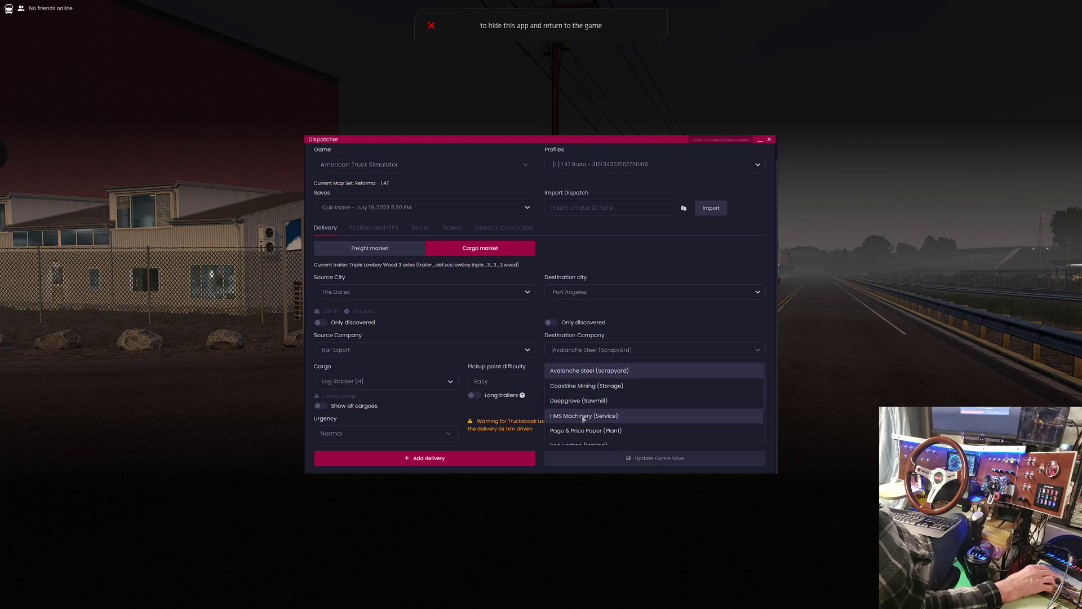
{"action": "scroll", "coordinate": [578, 432], "scroll_direction": "down", "scroll_amount": 2}
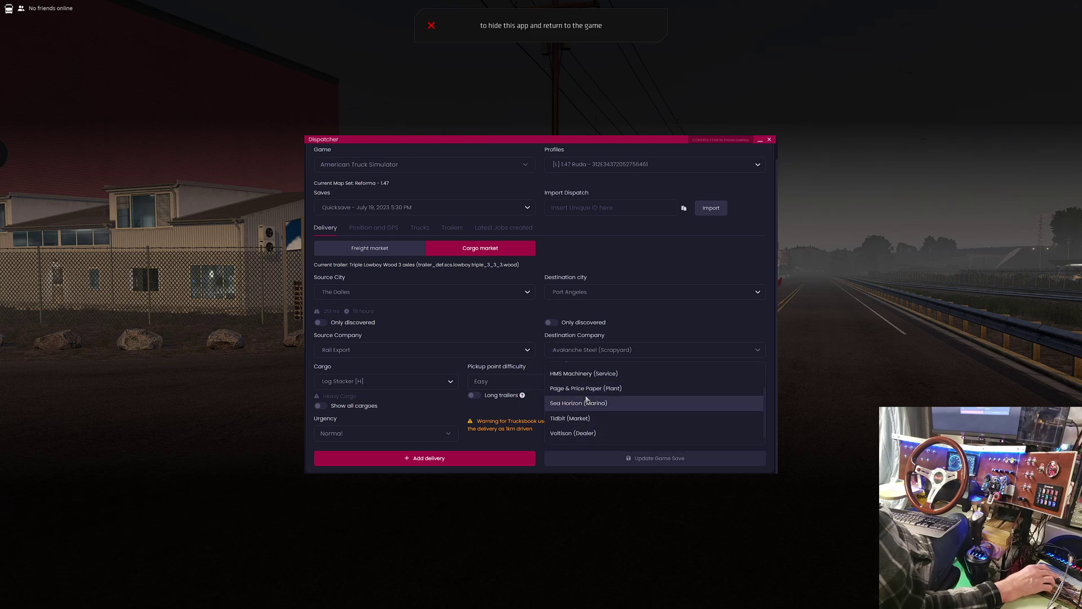
{"action": "scroll", "coordinate": [586, 399], "scroll_direction": "up", "scroll_amount": 2}
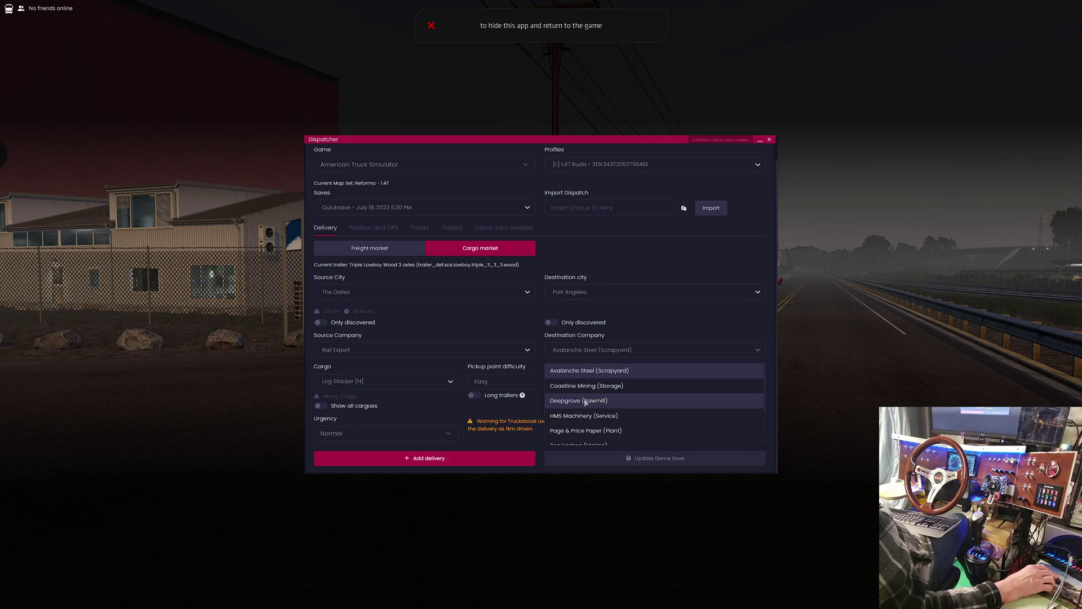
{"action": "left_click", "coordinate": [586, 401]}
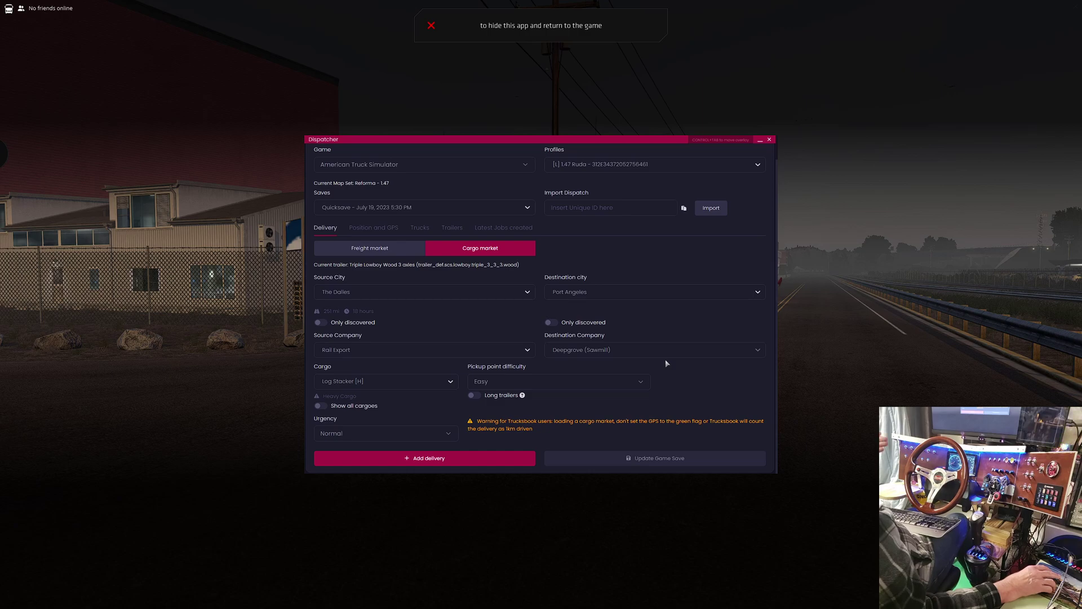
- Set the pickup point difficulty to Hard and enable the long trailers option
{"action": "left_click", "coordinate": [642, 383]}
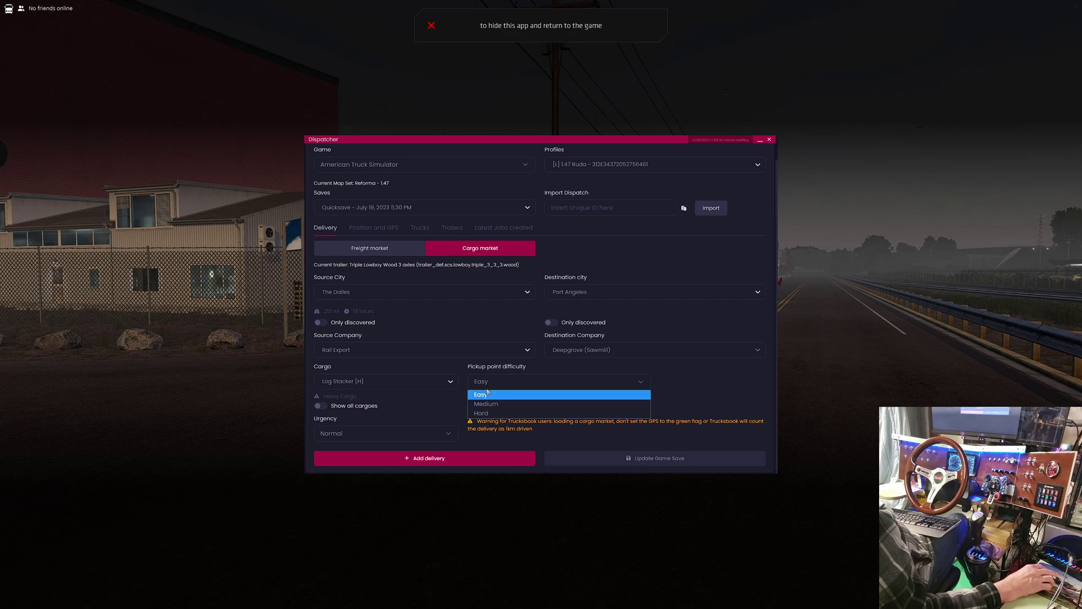
{"action": "left_click", "coordinate": [486, 414]}
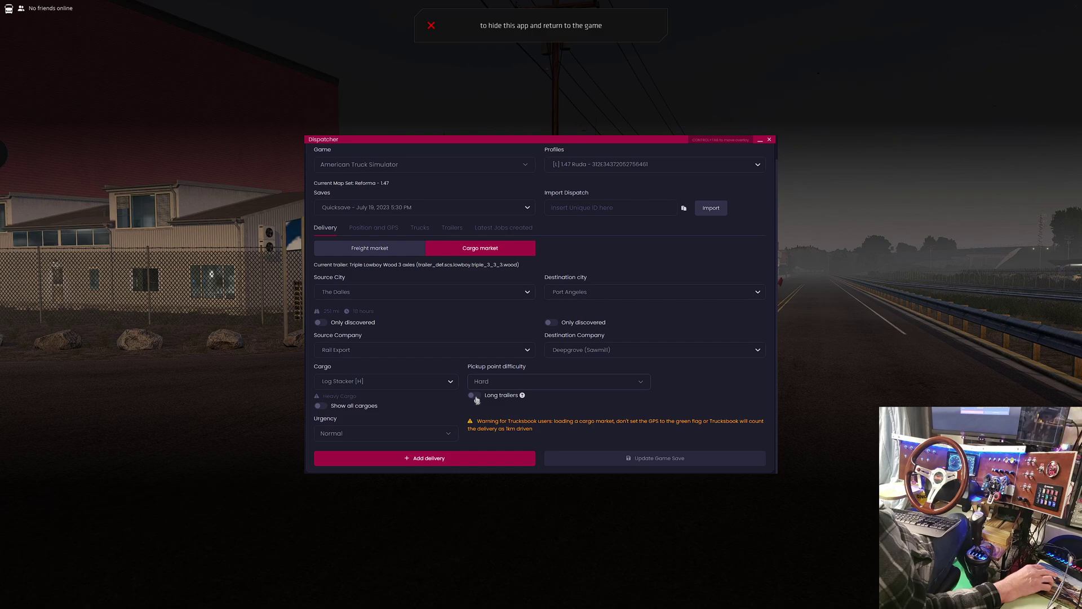
{"action": "left_click", "coordinate": [475, 397]}
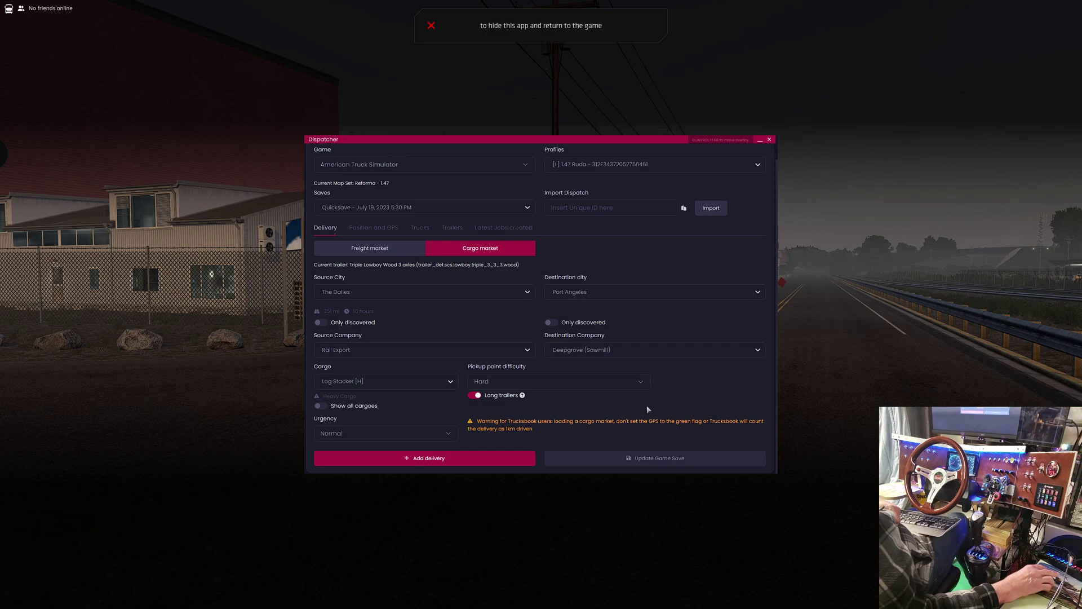
- Add the configured delivery, update the game save with it and close the Dispatcher
{"action": "left_click", "coordinate": [435, 459]}
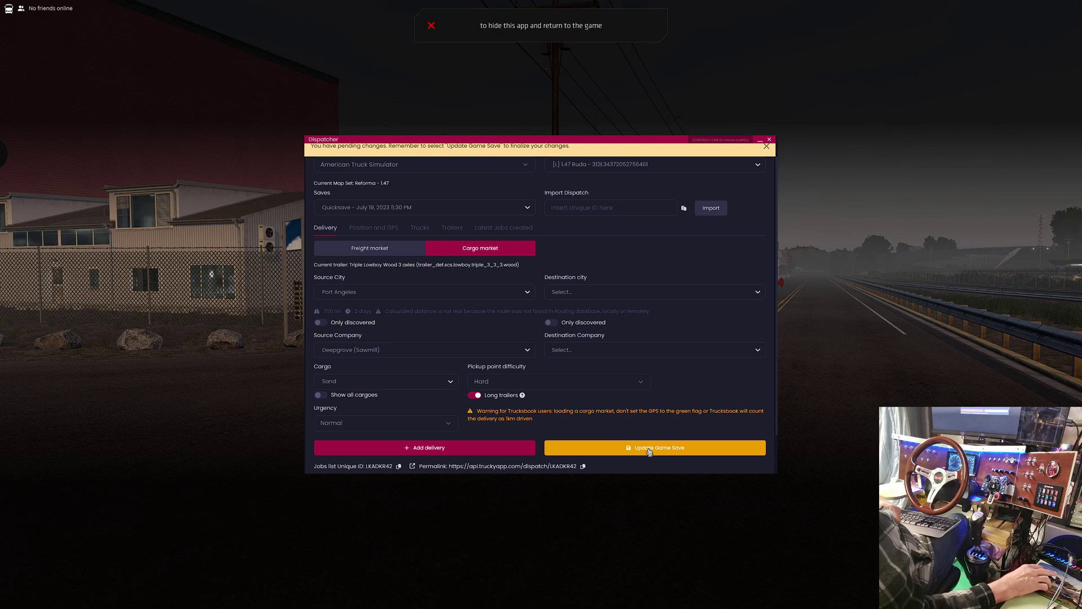
{"action": "left_click", "coordinate": [650, 448]}
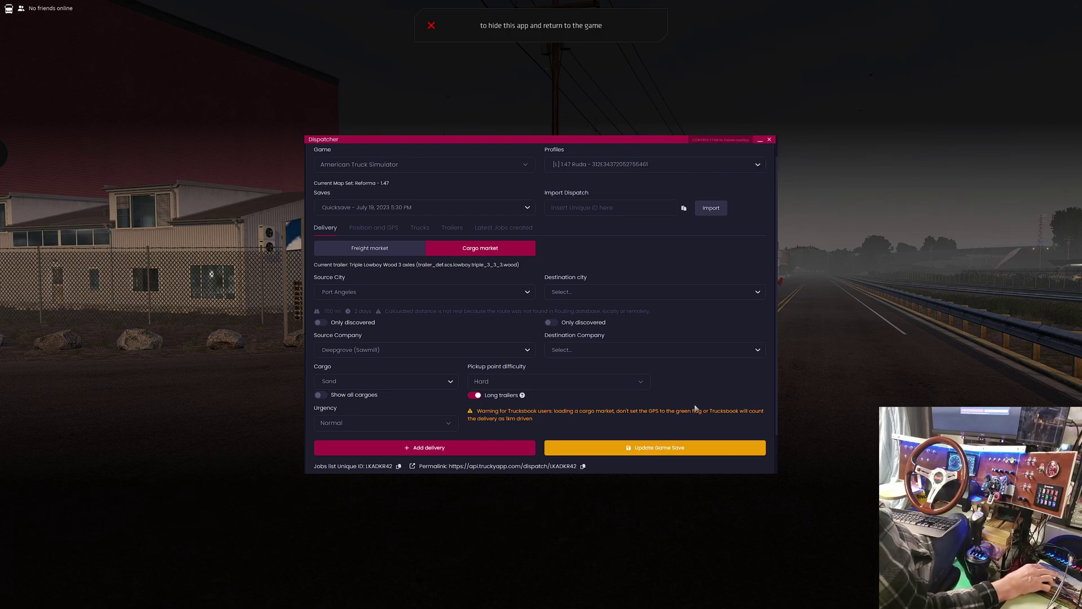
{"action": "left_click", "coordinate": [770, 141]}
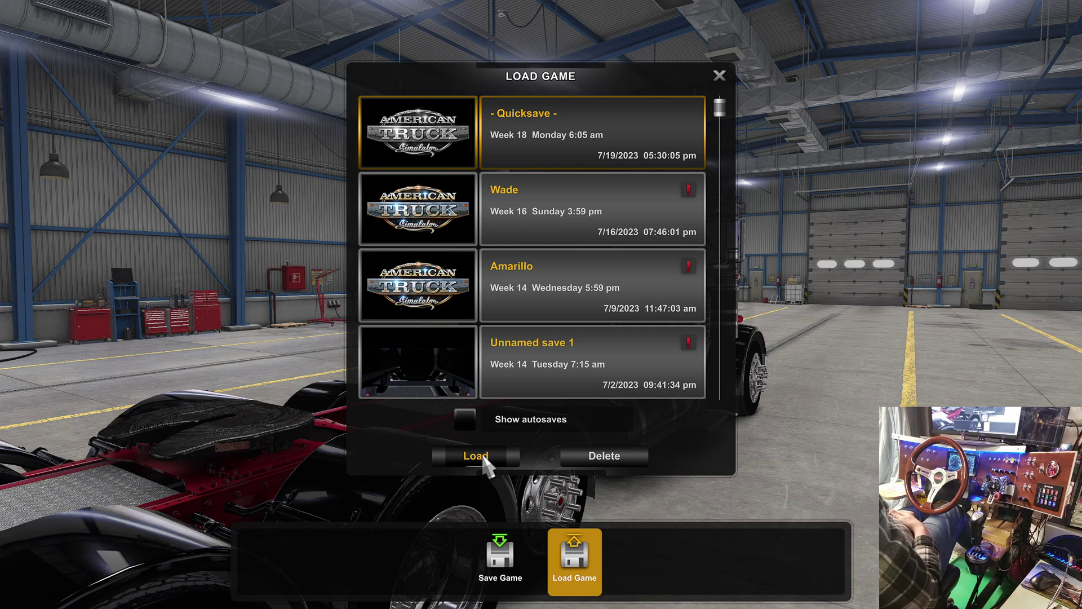
- Load the Quicksave in the game and start the truck's engine from the interior cab view
{"action": "left_click", "coordinate": [477, 456]}
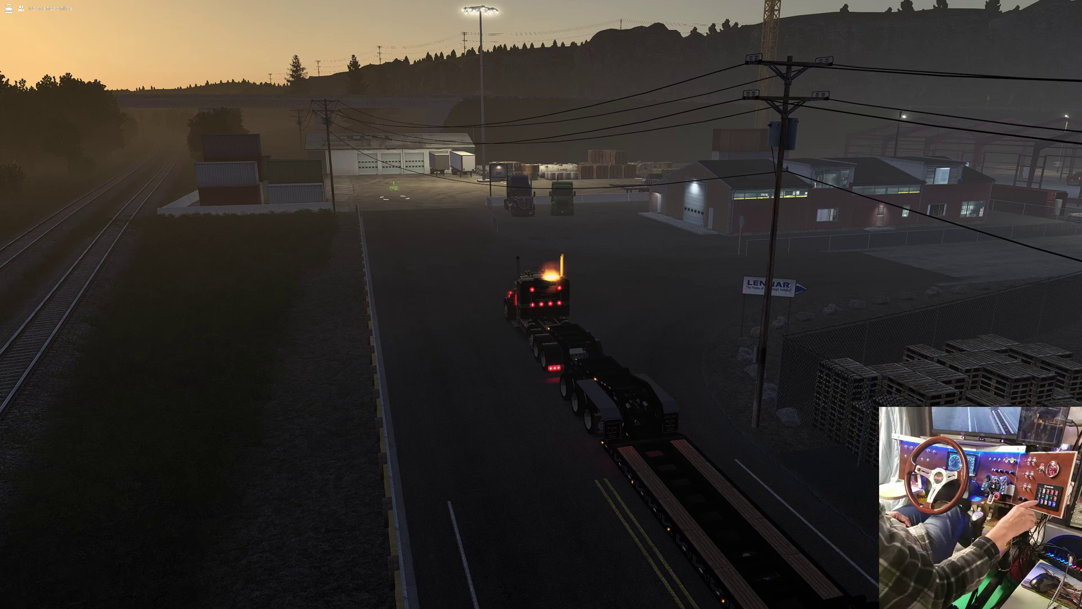
{"action": "key", "text": "1"}
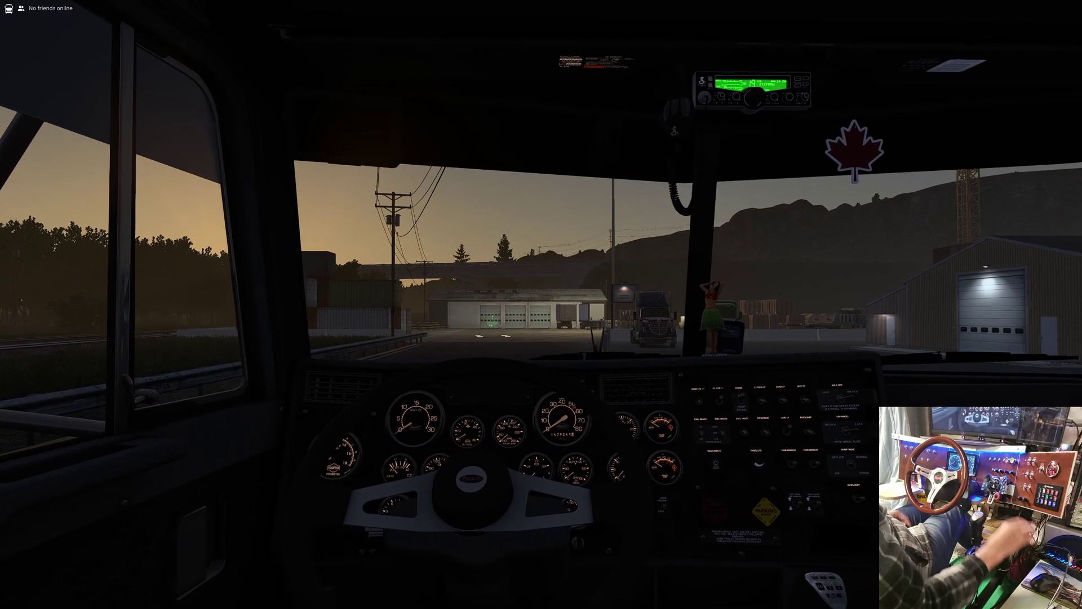
{"action": "key", "text": "e"}
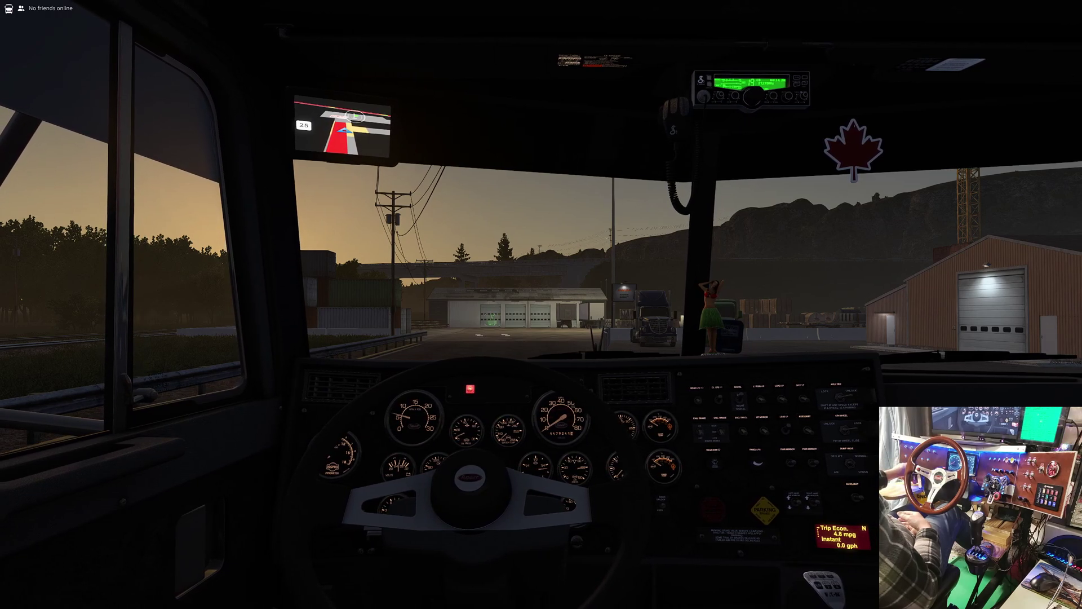
{"action": "key", "text": "e"}
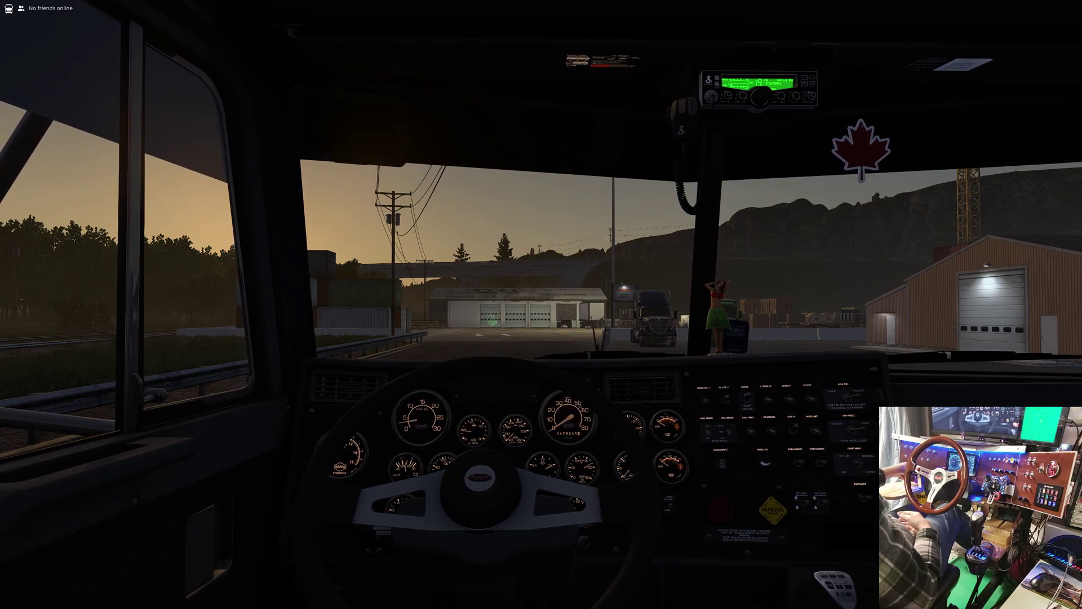